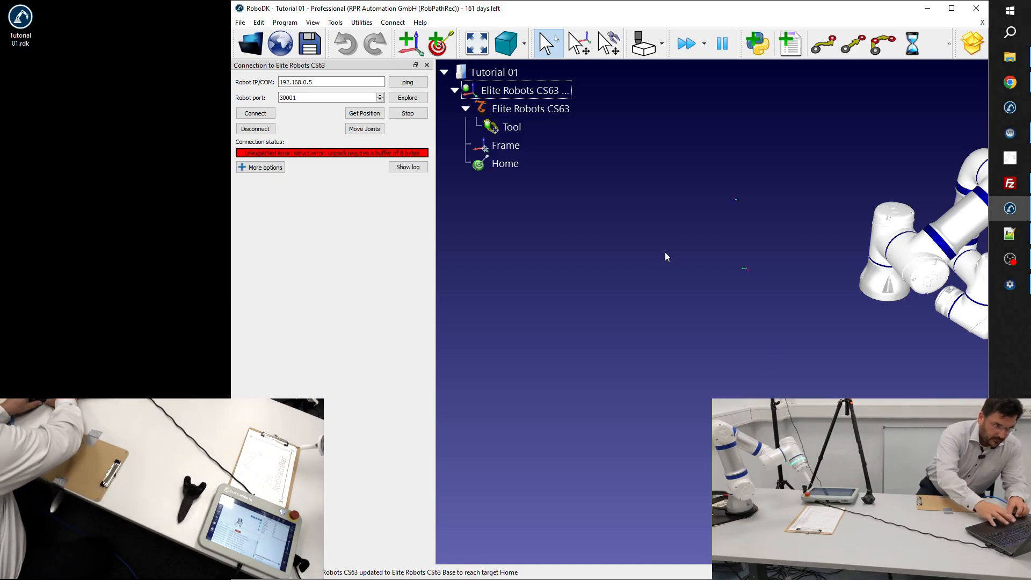
- Move the simulated robot to its Home target and open RobPathRec, dismissing the update notice without downloading
double_click(505, 164)
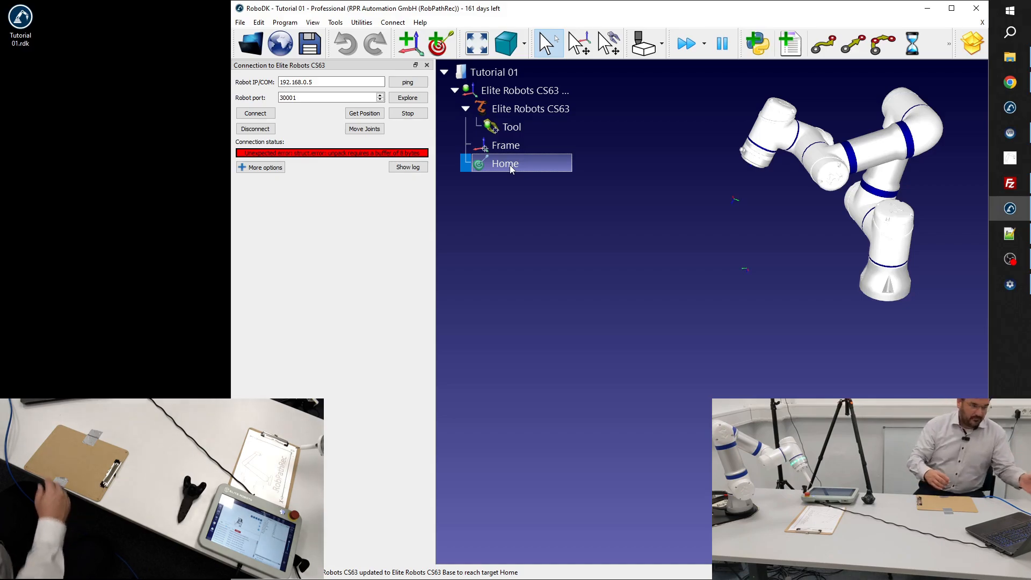
click(1012, 156)
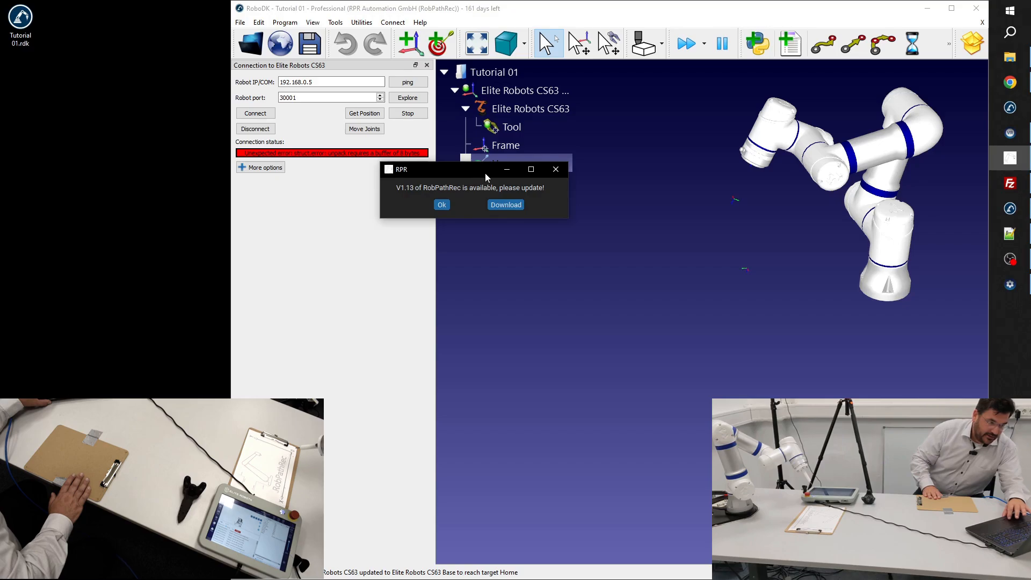
click(442, 205)
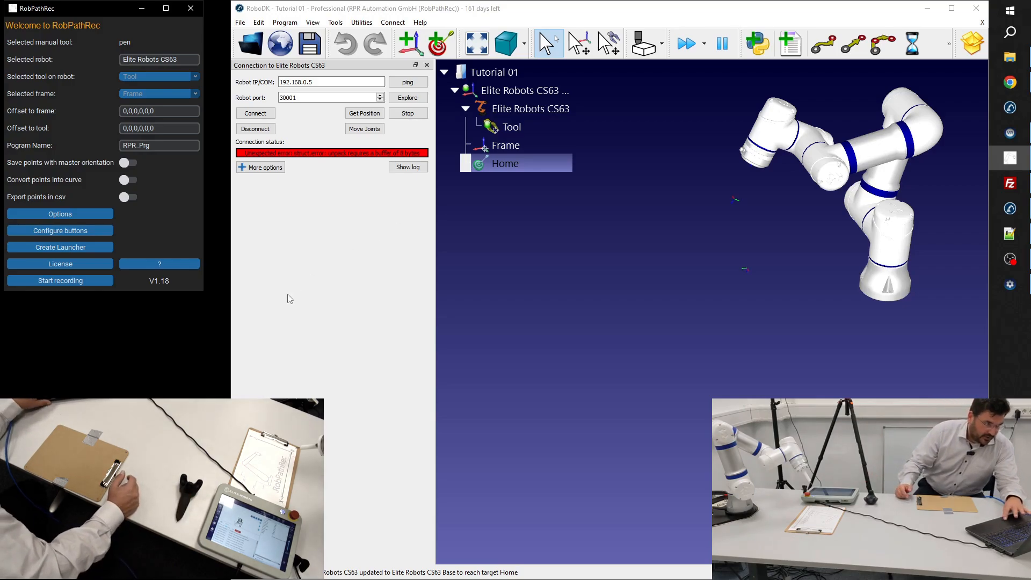
- Record a pen path in RobPathRec with pen visualisation enabled, and finish the recording
click(83, 277)
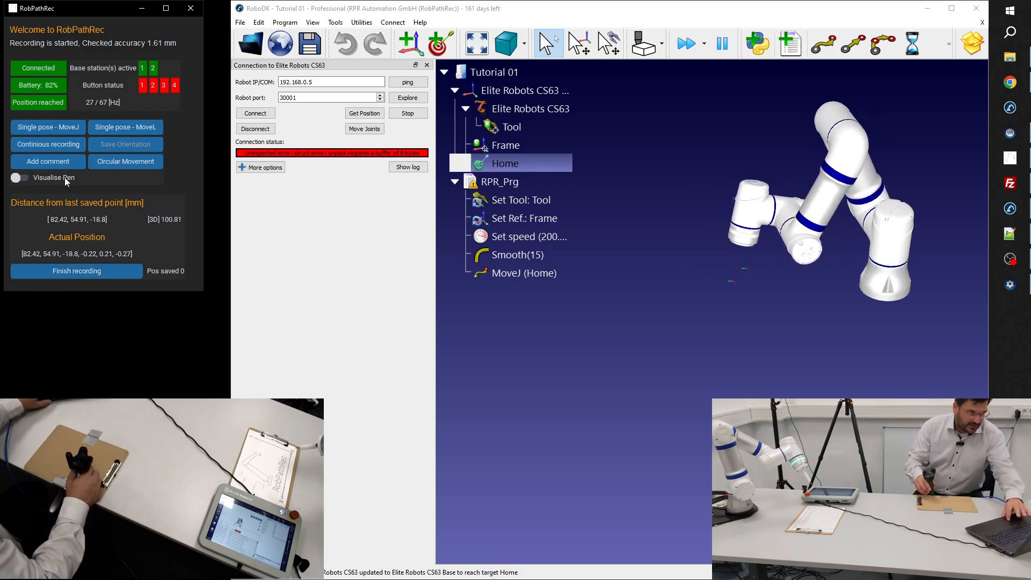
click(23, 178)
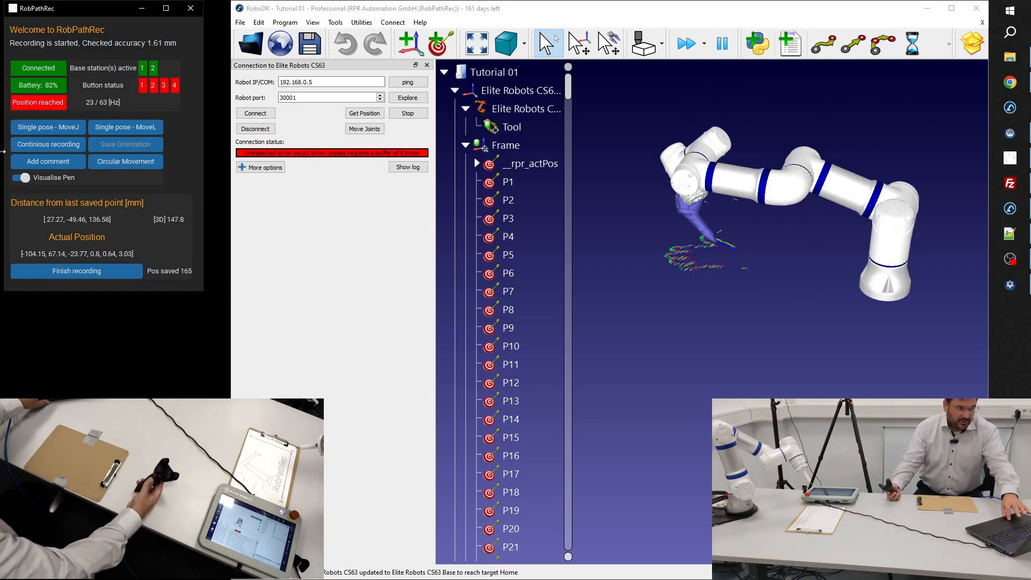
click(84, 273)
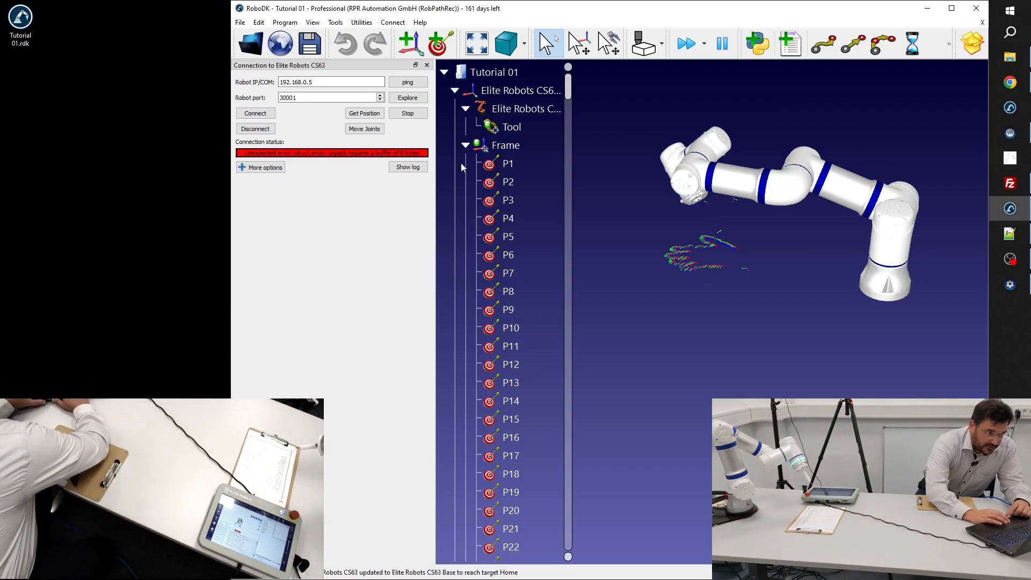
- Simulate the RPR_Prg program in RoboDK with the Frame targets collapsed, and run its MoveL (P1) and MoveL (P2) instructions individually
click(465, 145)
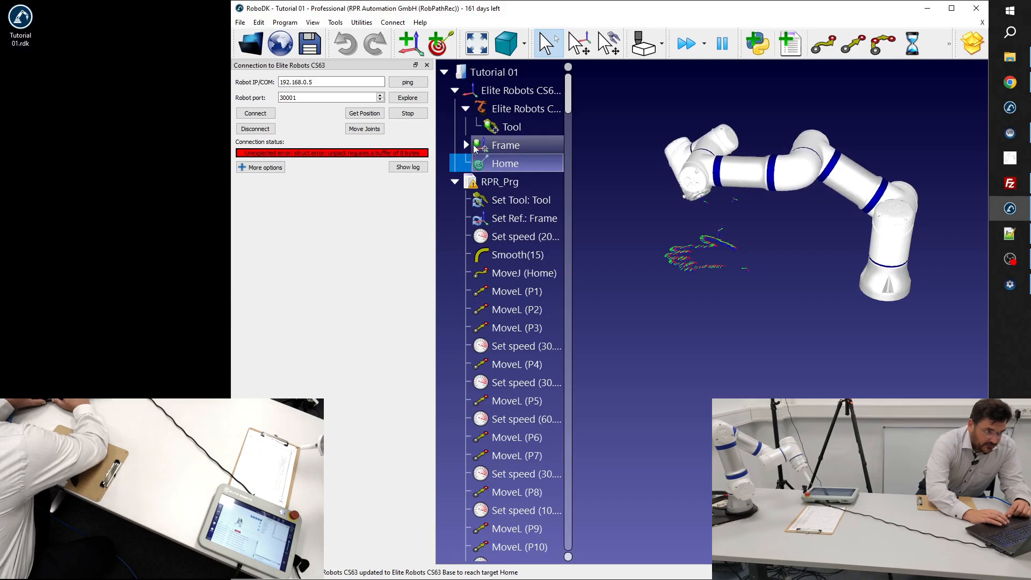
double_click(499, 181)
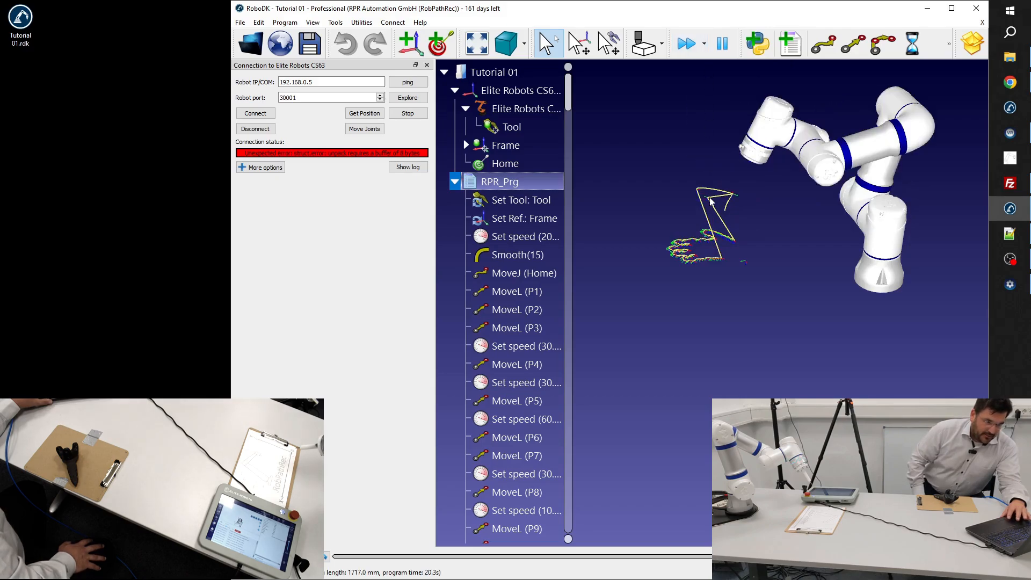
double_click(523, 296)
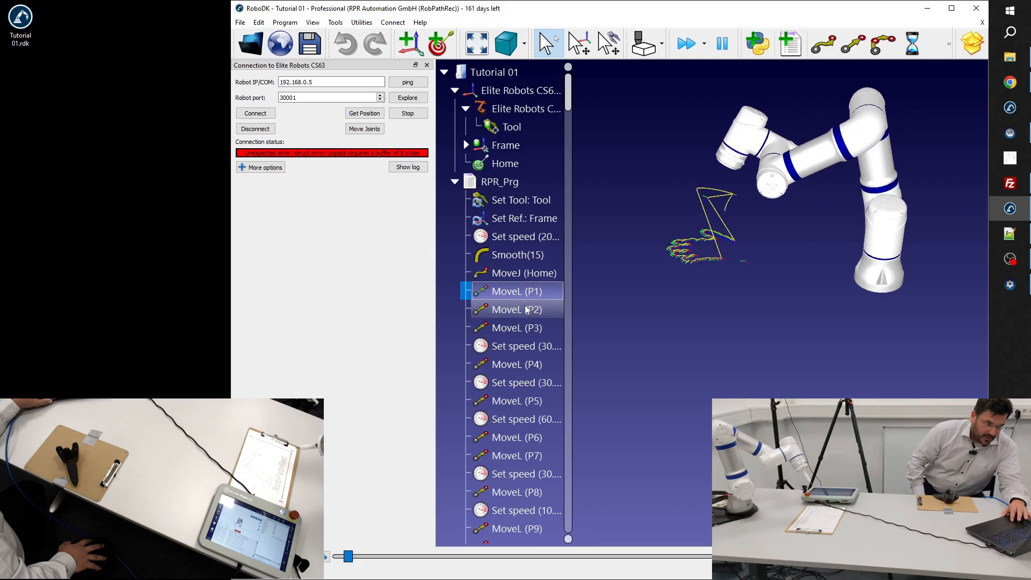
double_click(527, 311)
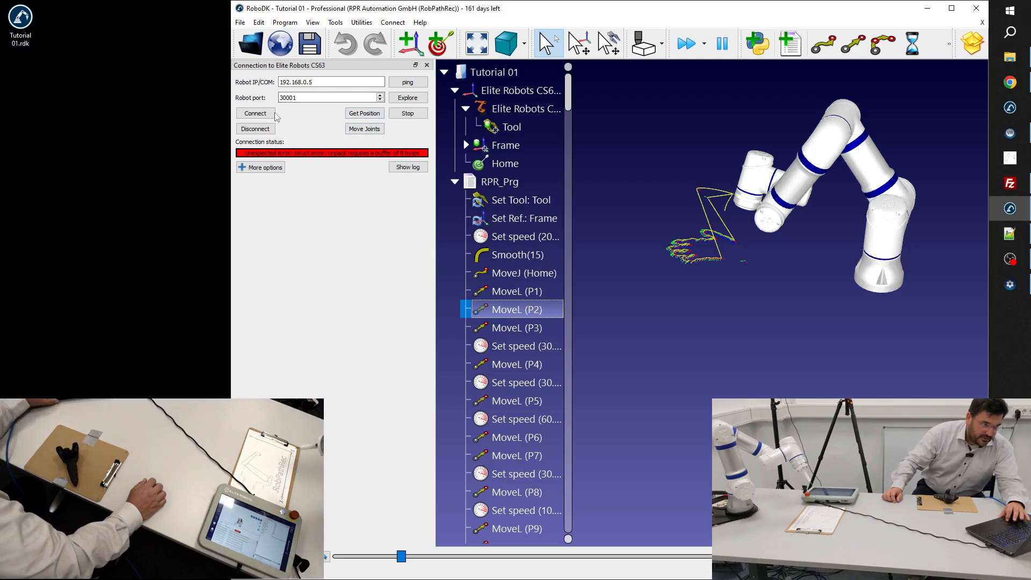
- Disconnect and reconnect RoboDK to the Elite Robots CS63 at 192.168.0.5, port 30001
click(267, 118)
click(268, 130)
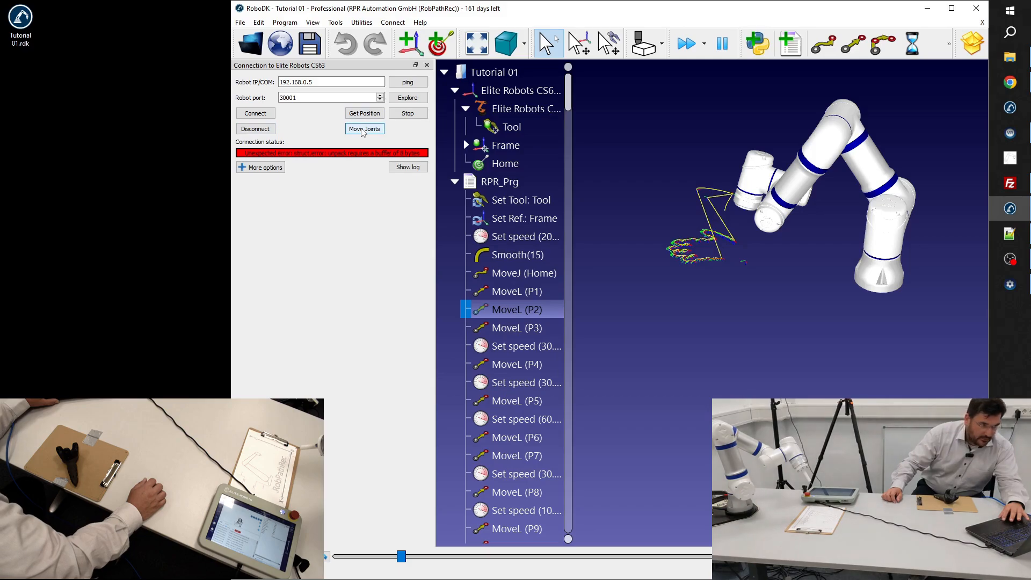
click(259, 129)
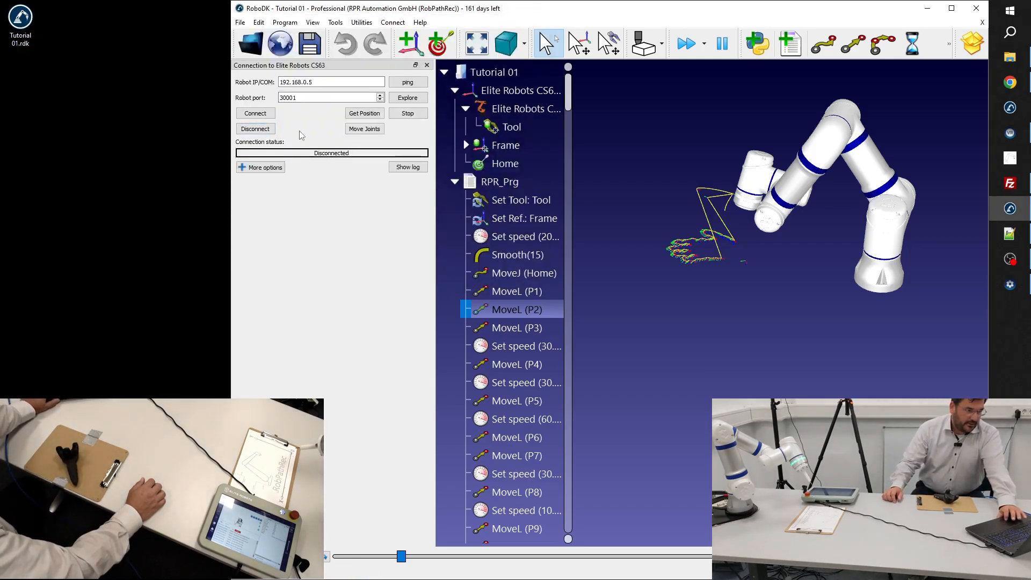
click(263, 117)
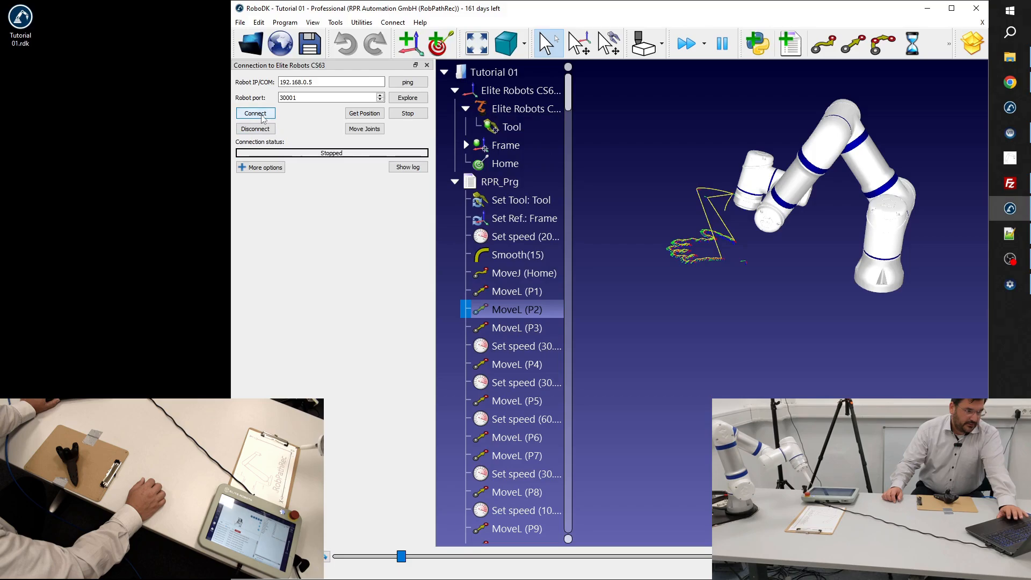
click(263, 117)
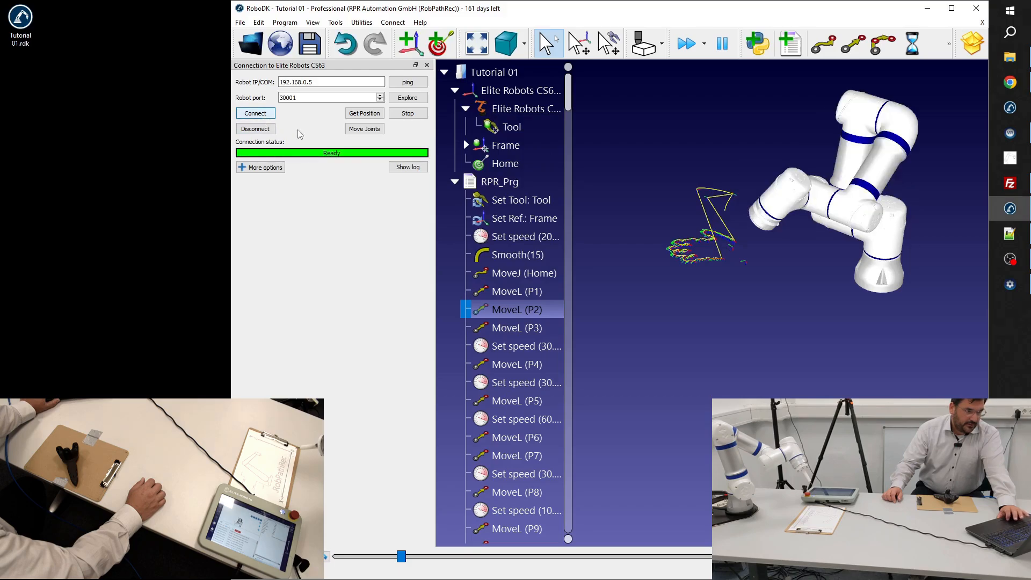
- Bring the simulated robot to point P2 under Frame and send the physical robot to that joint position
double_click(541, 316)
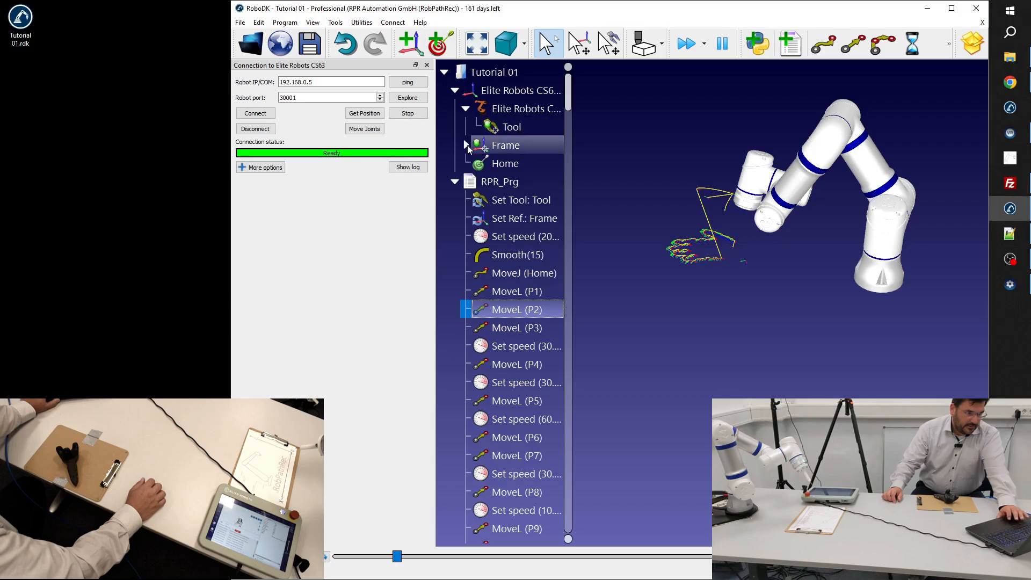
click(467, 145)
click(498, 184)
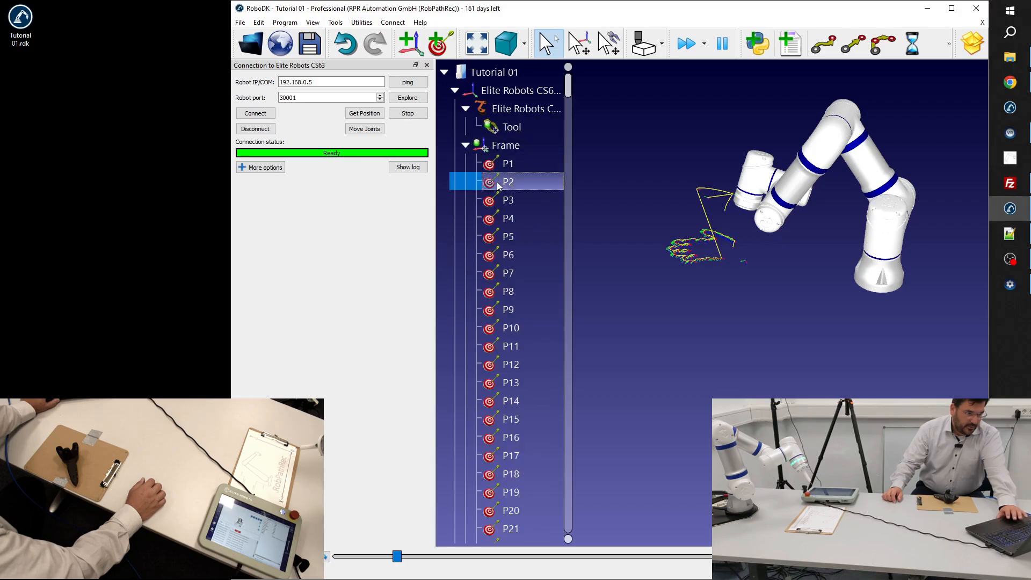
click(357, 131)
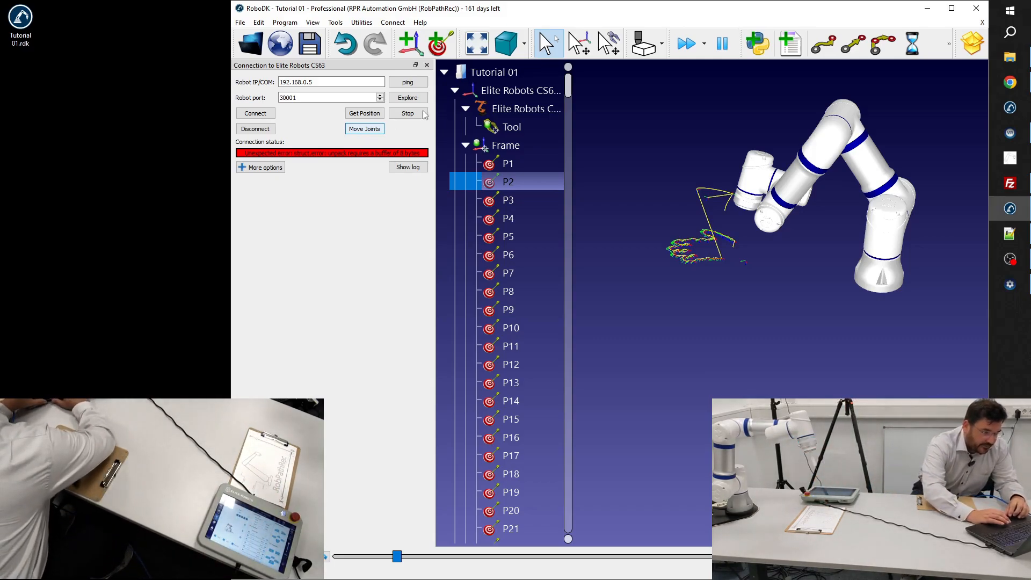
- Inspect the offset to frame setting in RobPathRec alongside the reference frame's axes in the 3D view, and close RobPathRec
click(1026, 177)
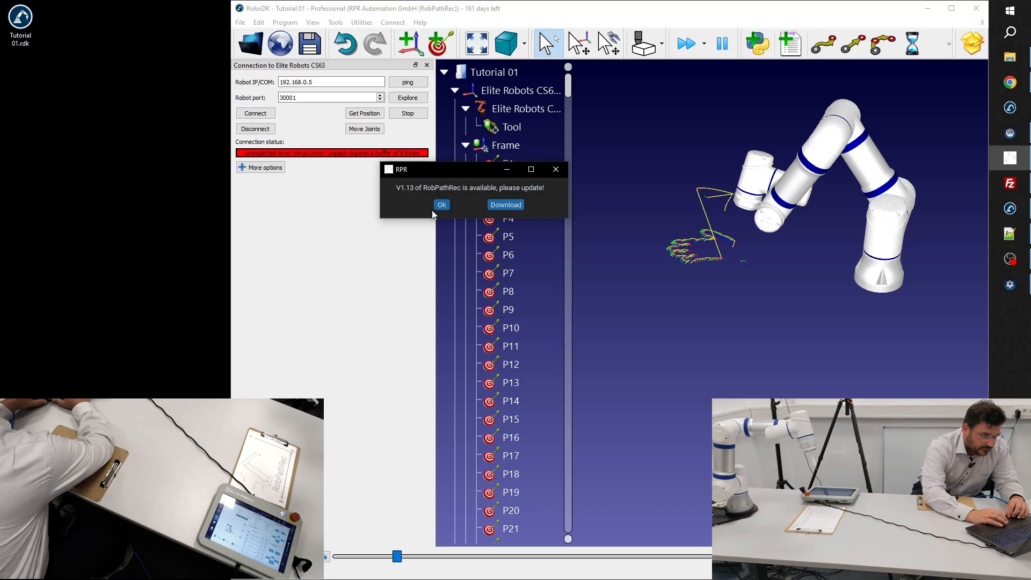
click(442, 206)
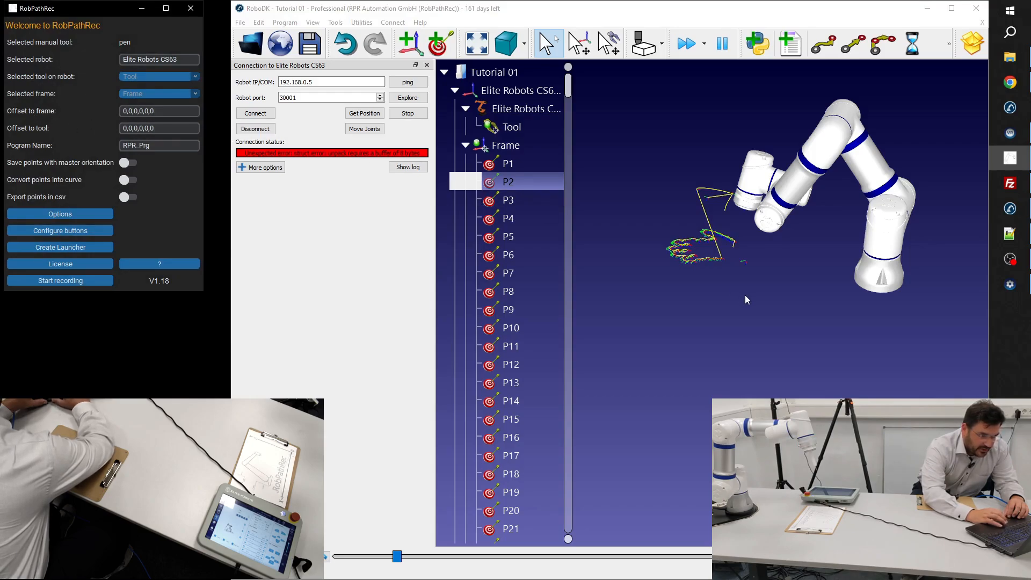
scroll(749, 271, up, 3)
scroll(748, 272, up, 3)
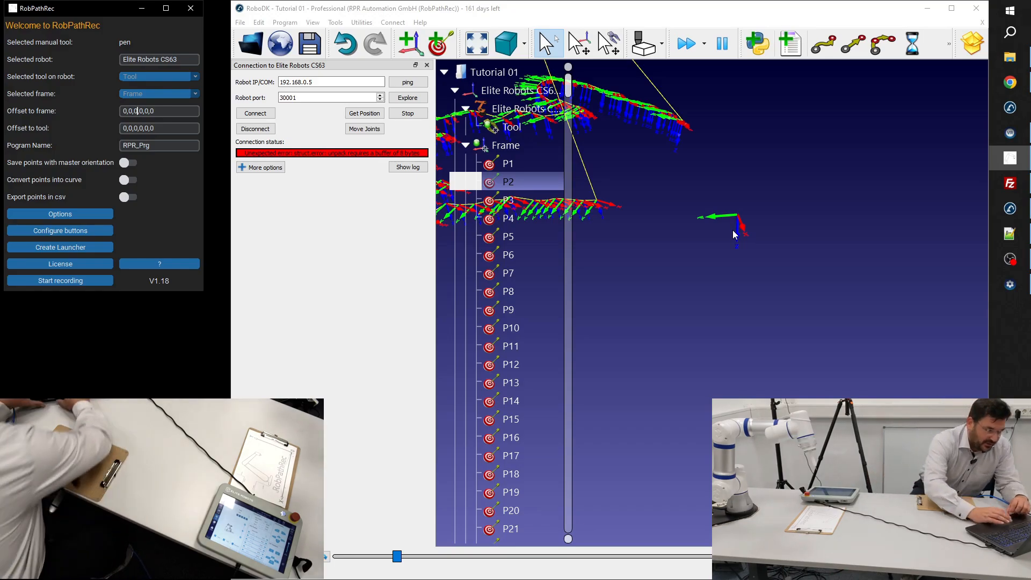
click(191, 8)
scroll(772, 239, down, 10)
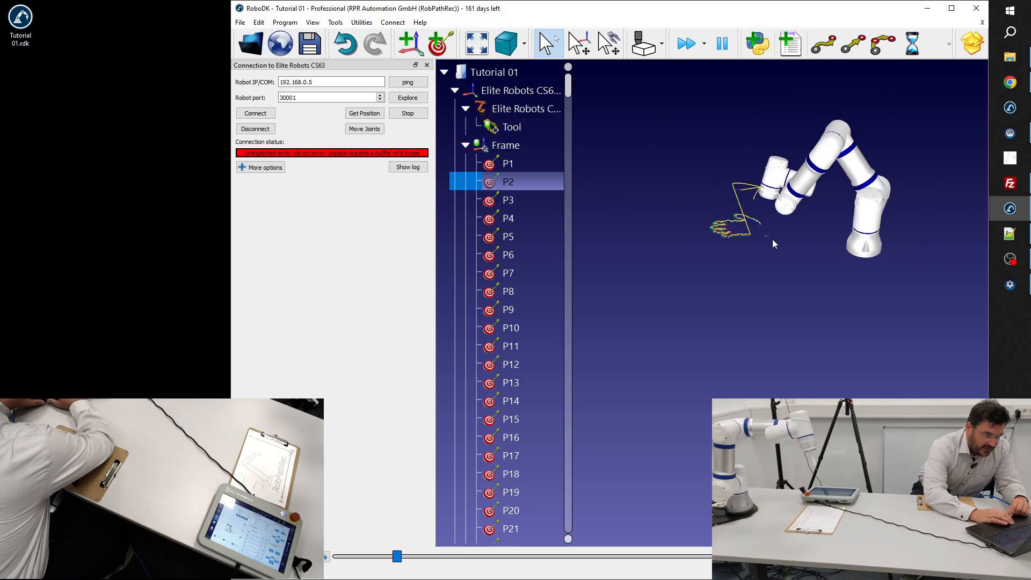
- Apply a negative relative tool shift along Z to all RPR_Prg instructions from MoveL (P1) through MoveL (P165)
click(466, 146)
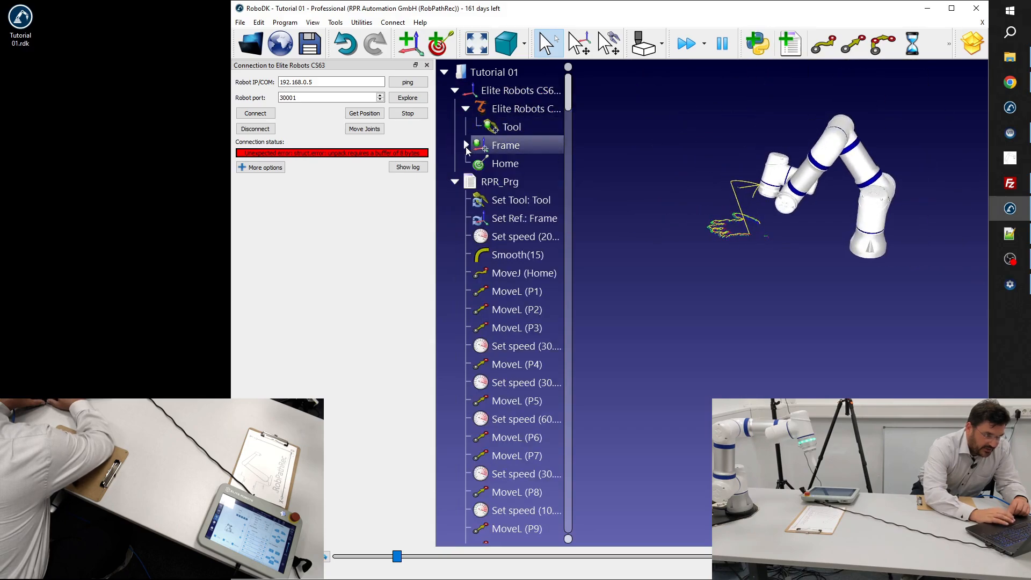
click(516, 274)
click(515, 294)
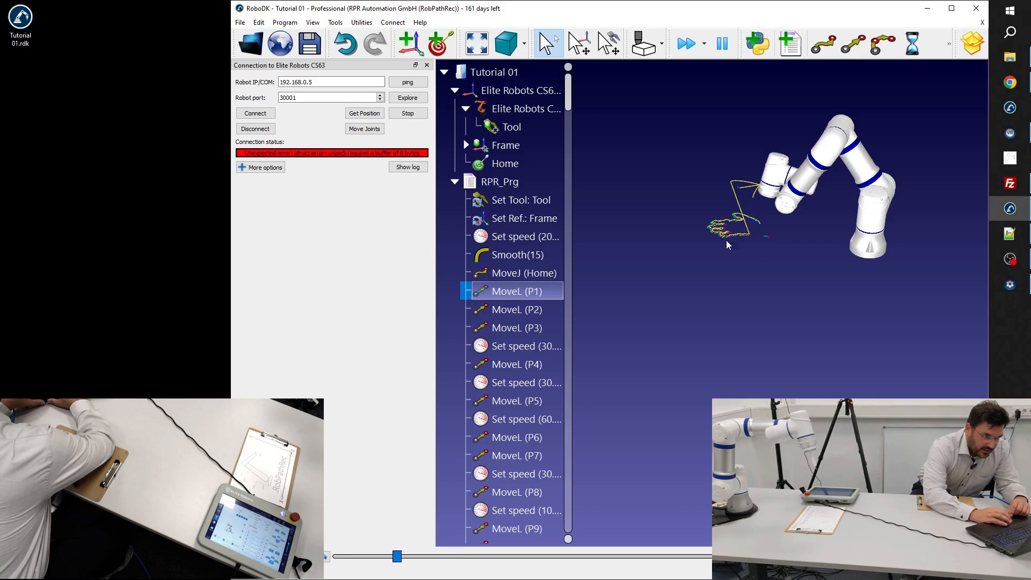
scroll(727, 245, up, 10)
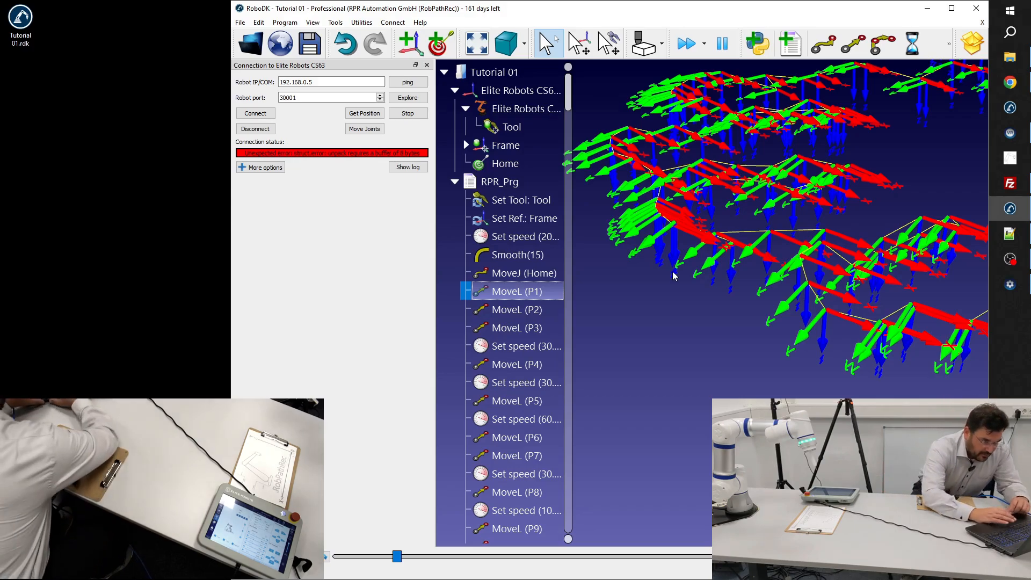
drag(571, 97, 574, 526)
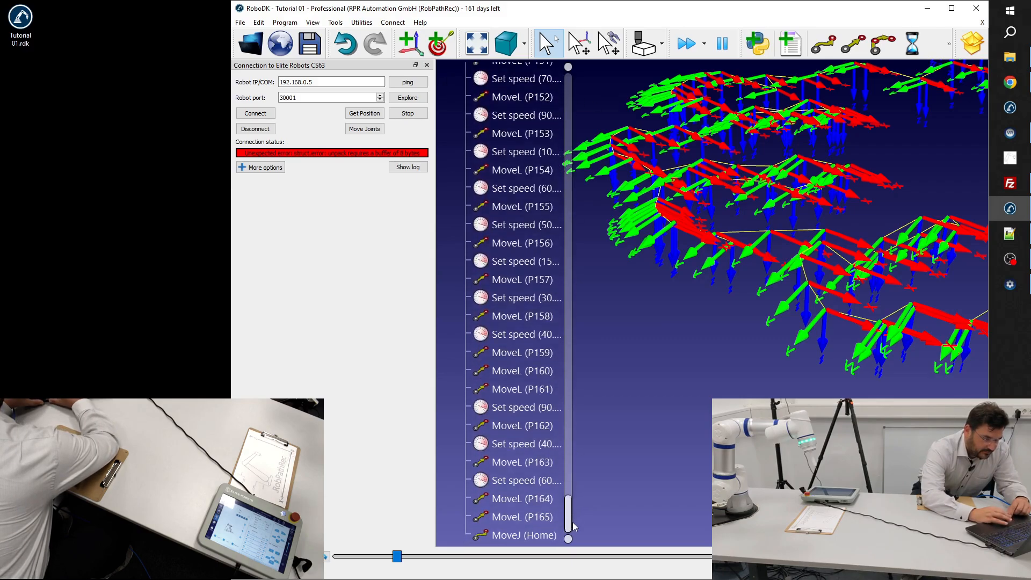
shift+click(533, 520)
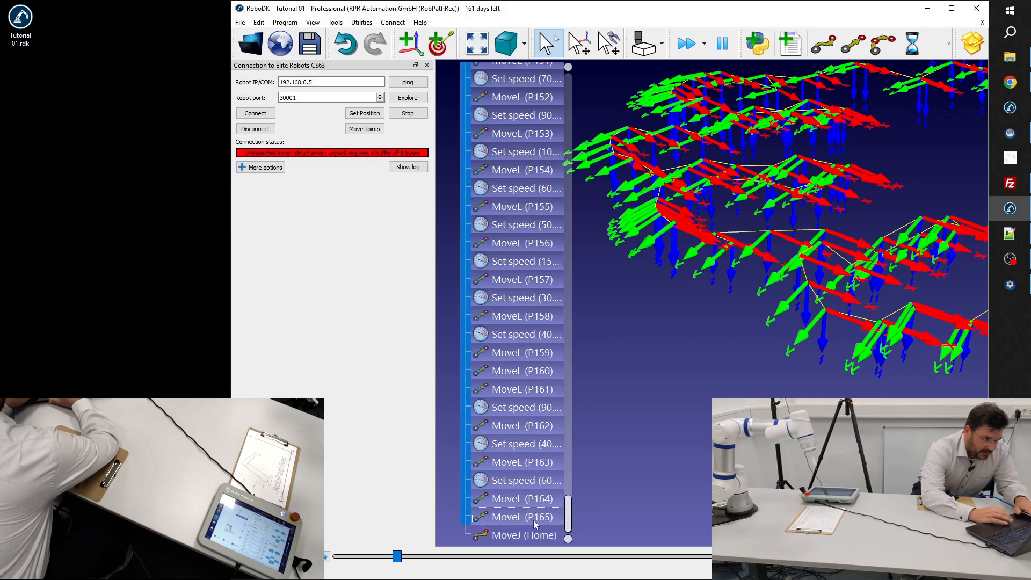
right_click(497, 387)
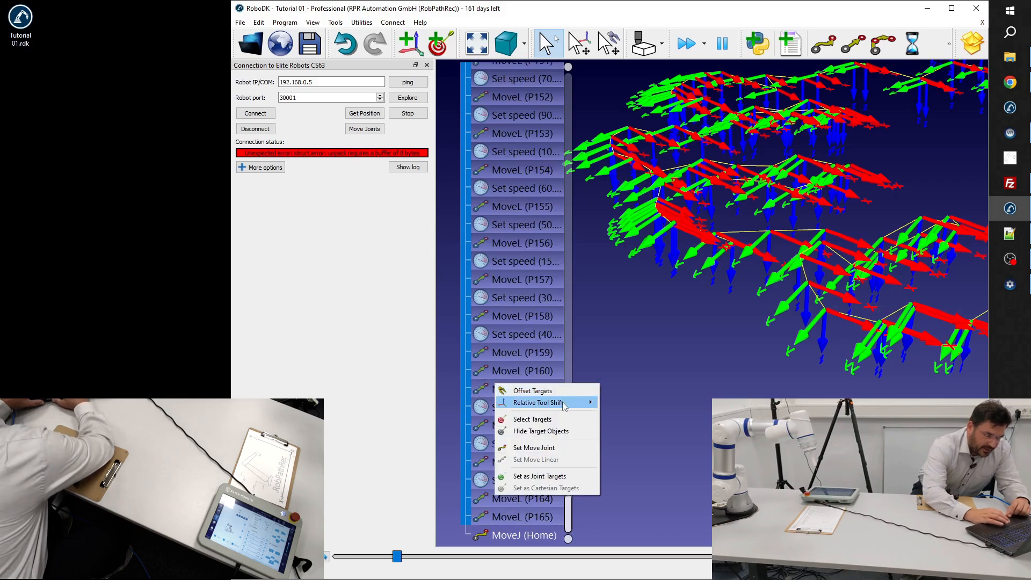
mouse_move(566, 407)
click(619, 425)
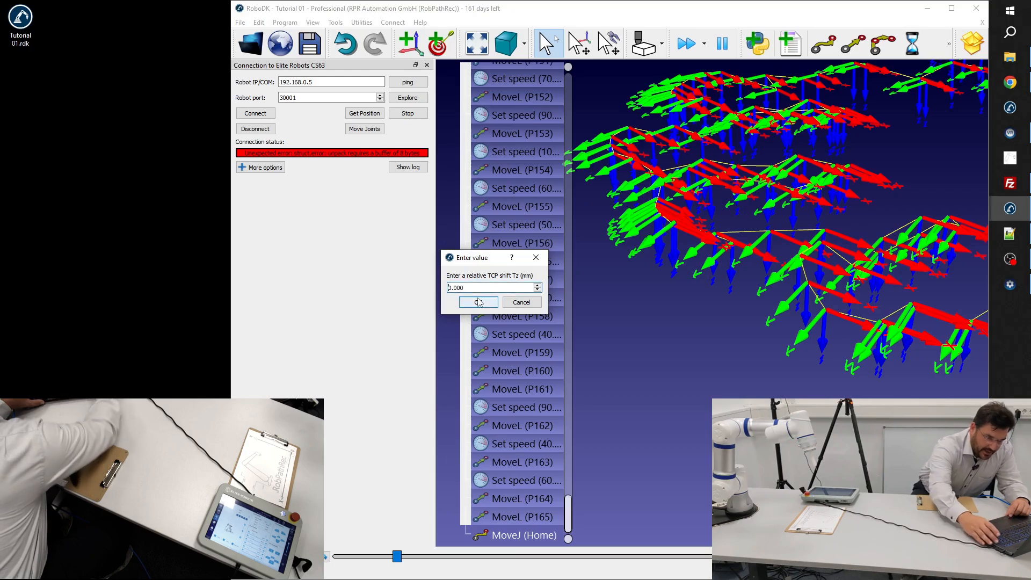
text(-)
text(1)
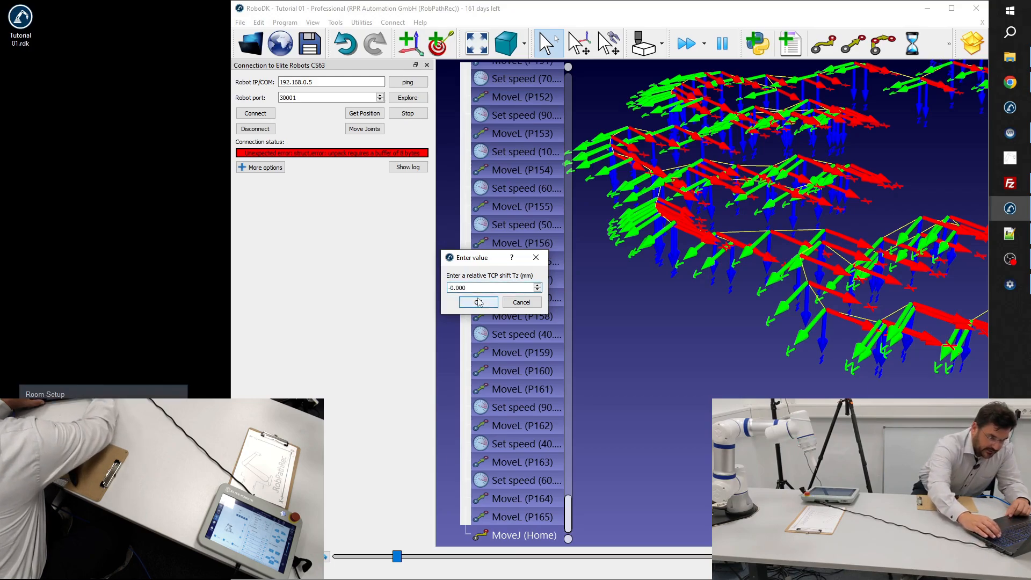
click(476, 302)
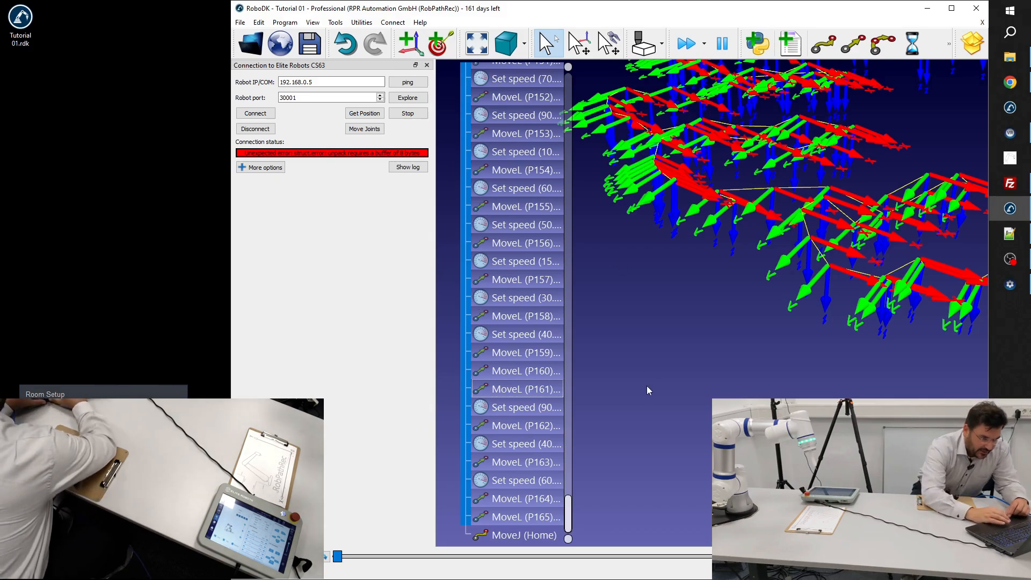
- Set RPR_Prg to run on the physical robot and execute its MoveJ (Home) instruction
drag(567, 514, 585, 92)
scroll(524, 246, down, 1)
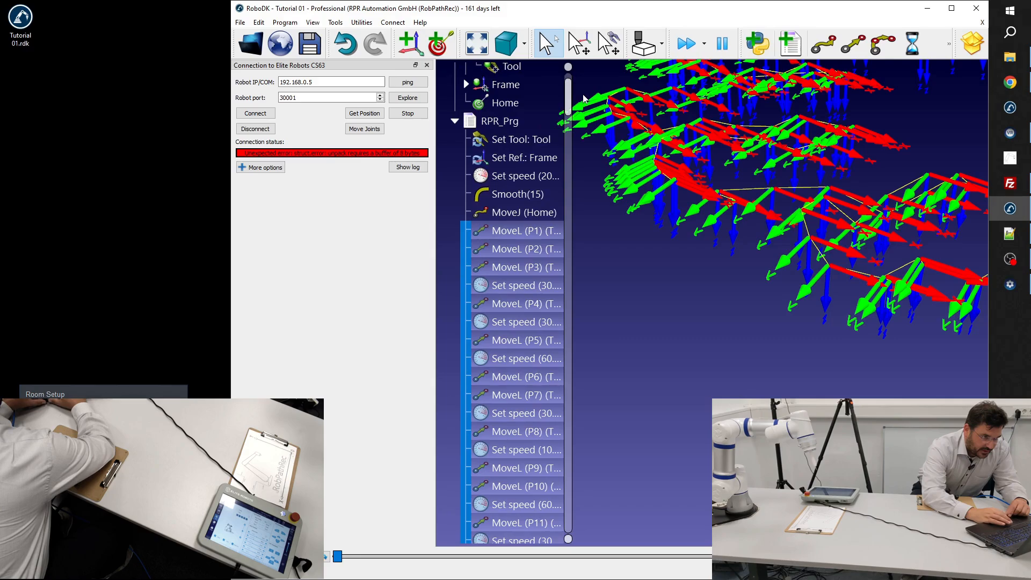
click(525, 248)
right_click(500, 121)
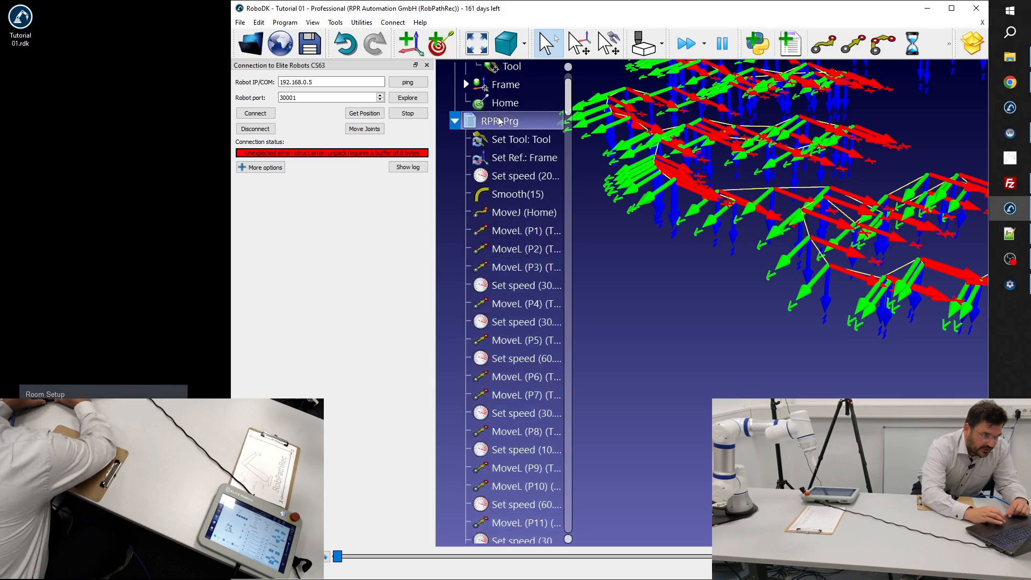
click(536, 146)
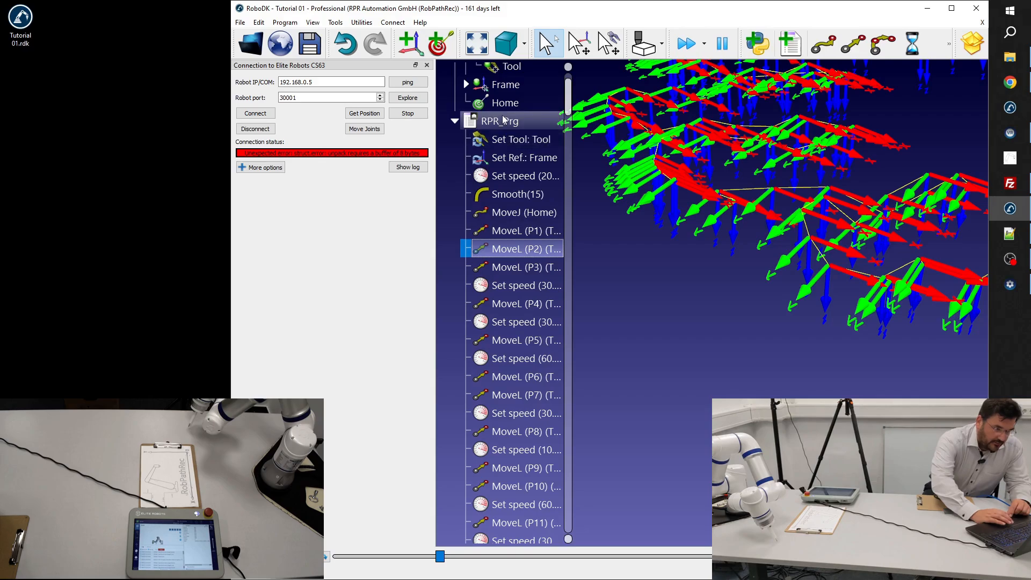
double_click(519, 215)
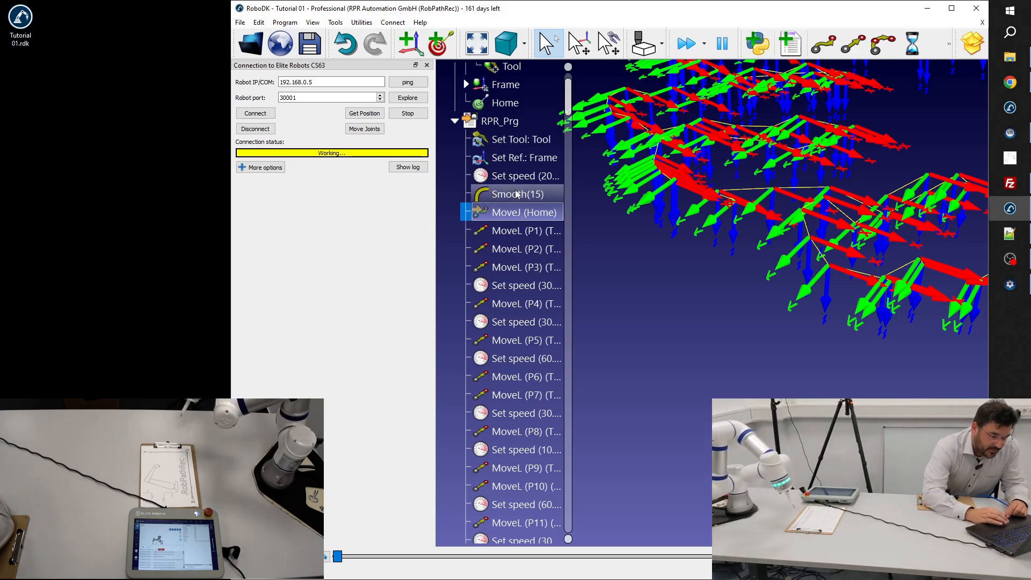
click(517, 194)
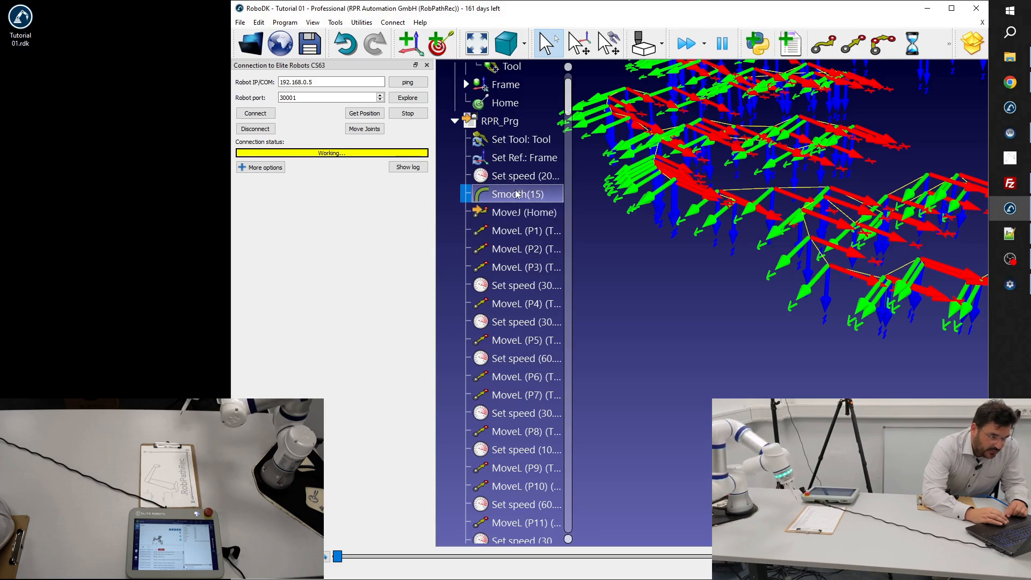
- Set the rounding radius of the Smooth instruction in RPR_Prg to 5 and run the program
double_click(517, 194)
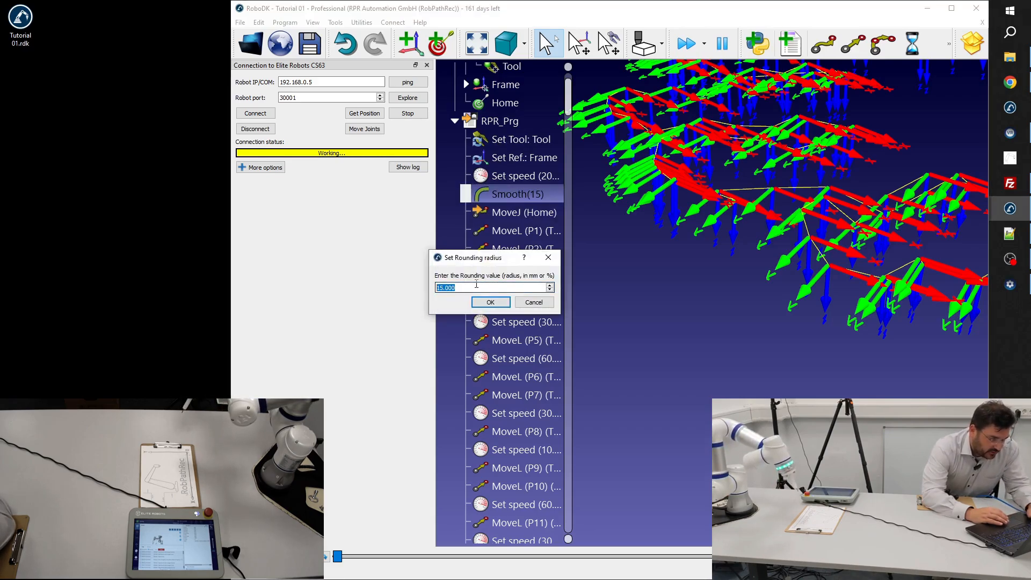
click(490, 302)
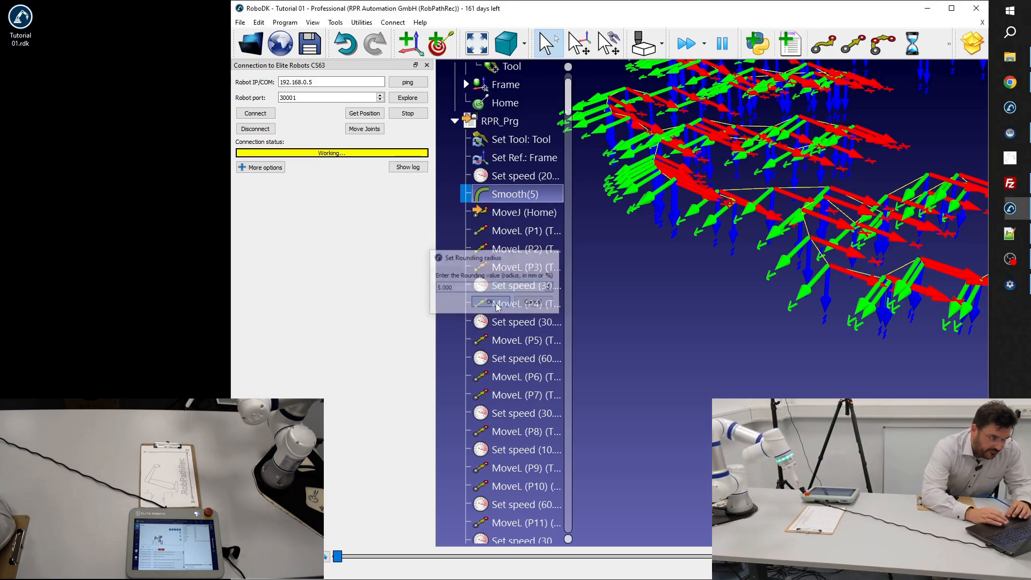
click(496, 119)
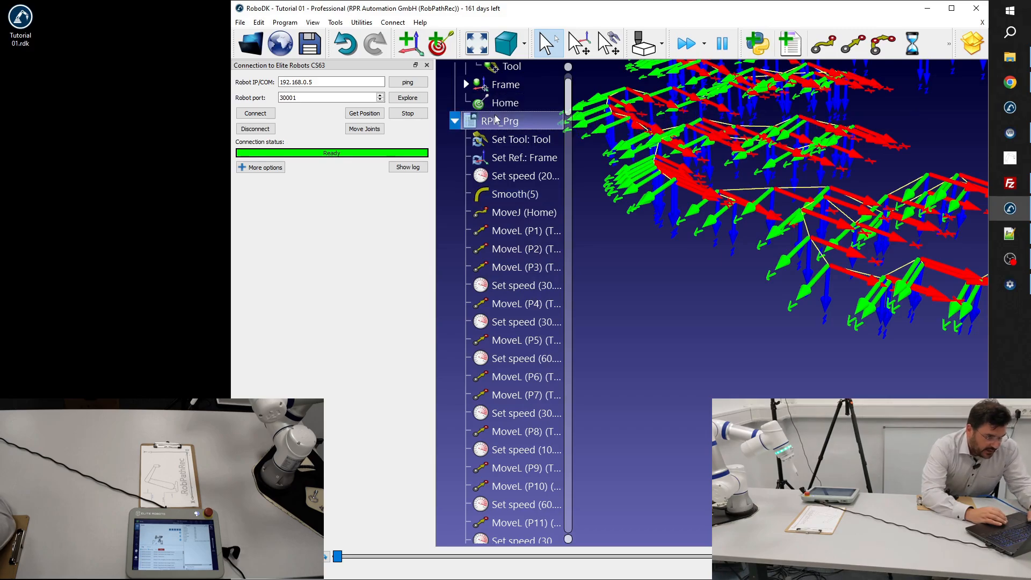
right_click(496, 119)
click(533, 143)
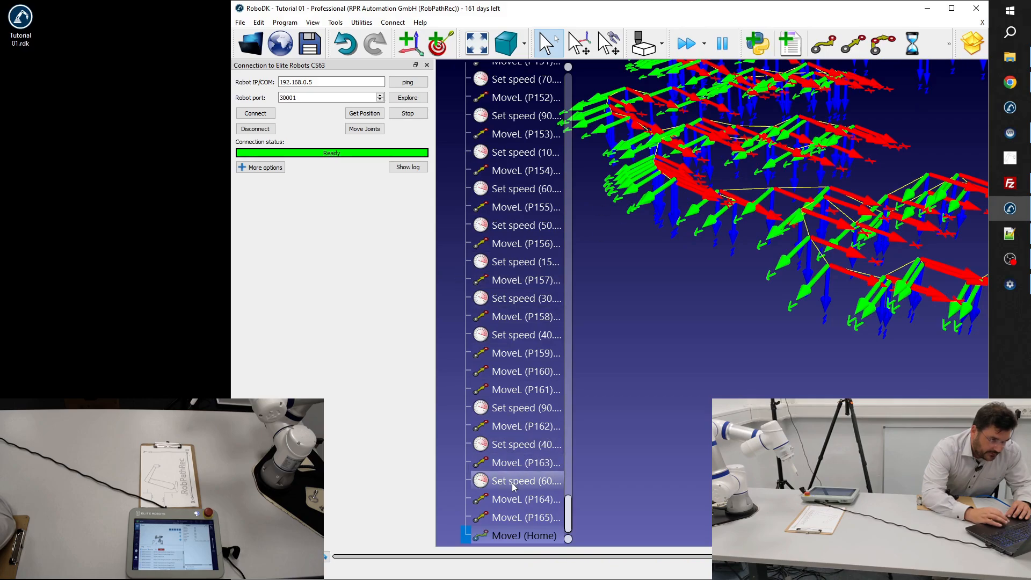
- Rename the RPR_Prg program as RPR_Prg_072403
drag(567, 515, 589, 97)
click(524, 121)
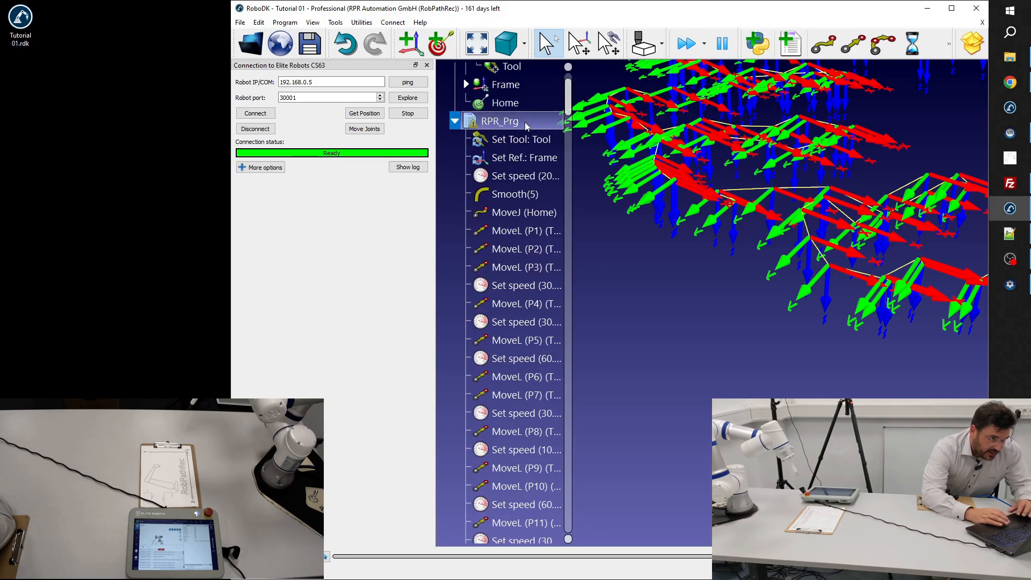
click(524, 121)
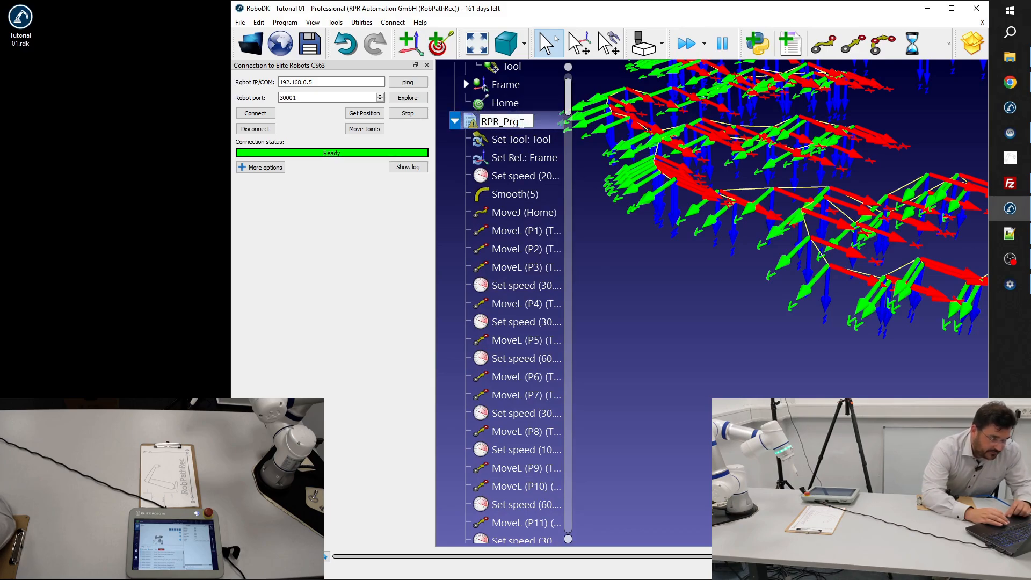
text(_07)
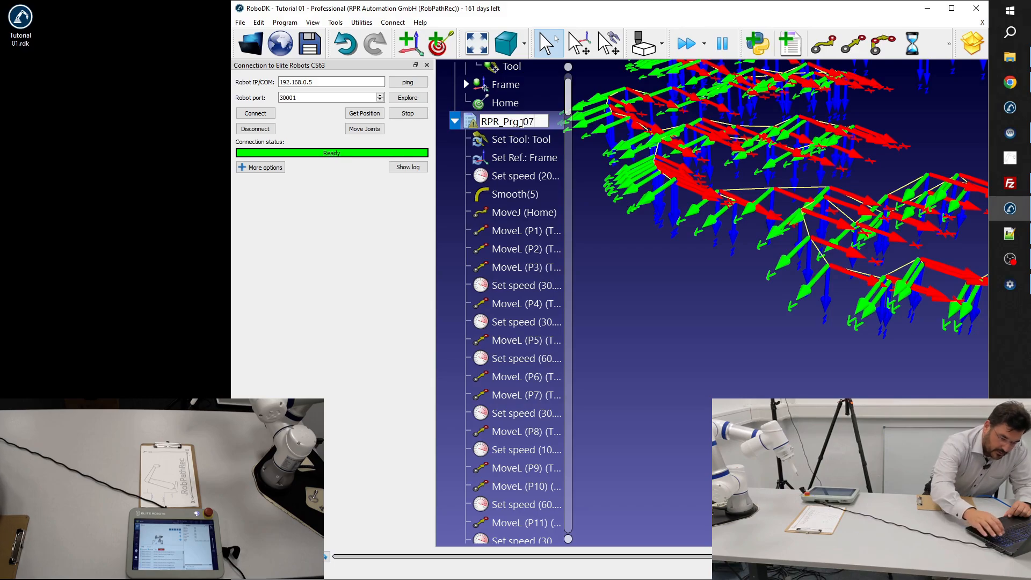
text(2403)
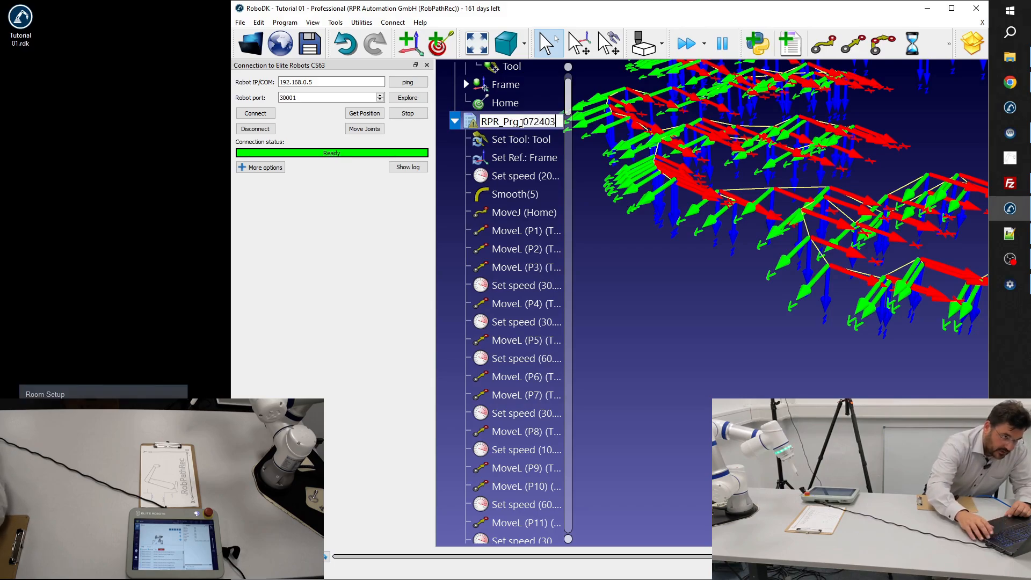
key(Return)
- Select the Elite Robots CS TASK post processor, generate the robot program for RPR_Prg_072403, and close the generated file
right_click(522, 123)
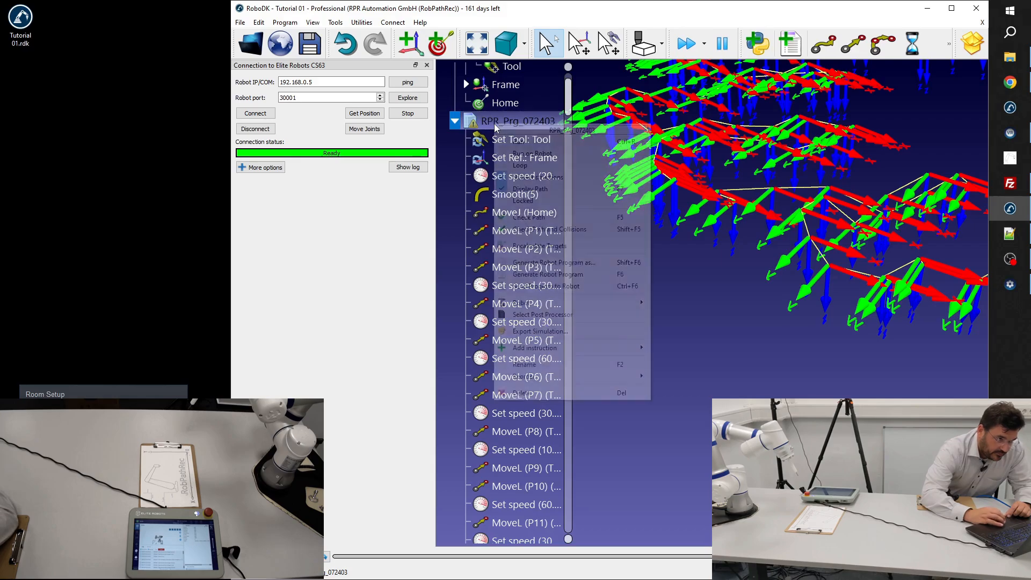
click(534, 315)
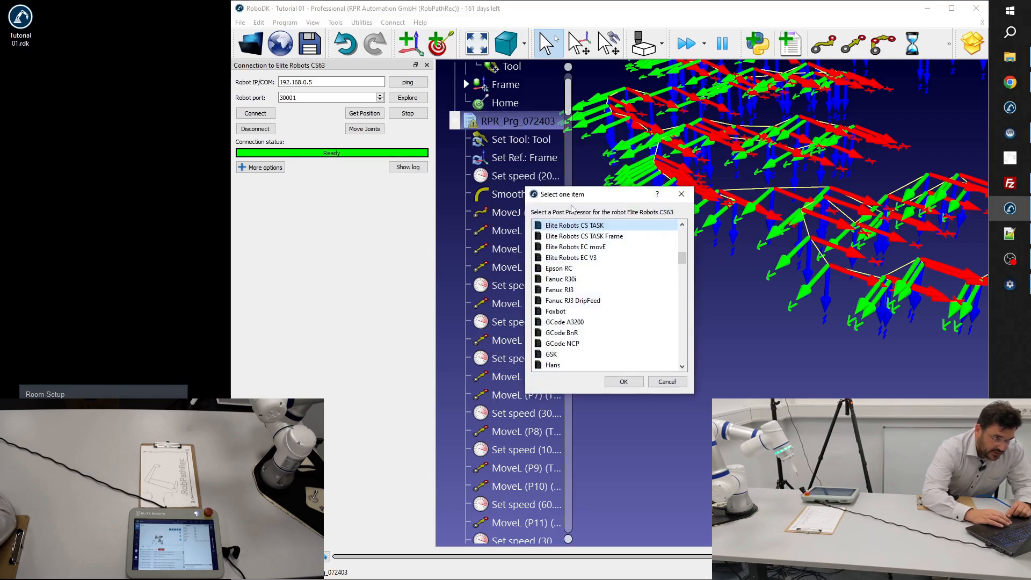
click(624, 381)
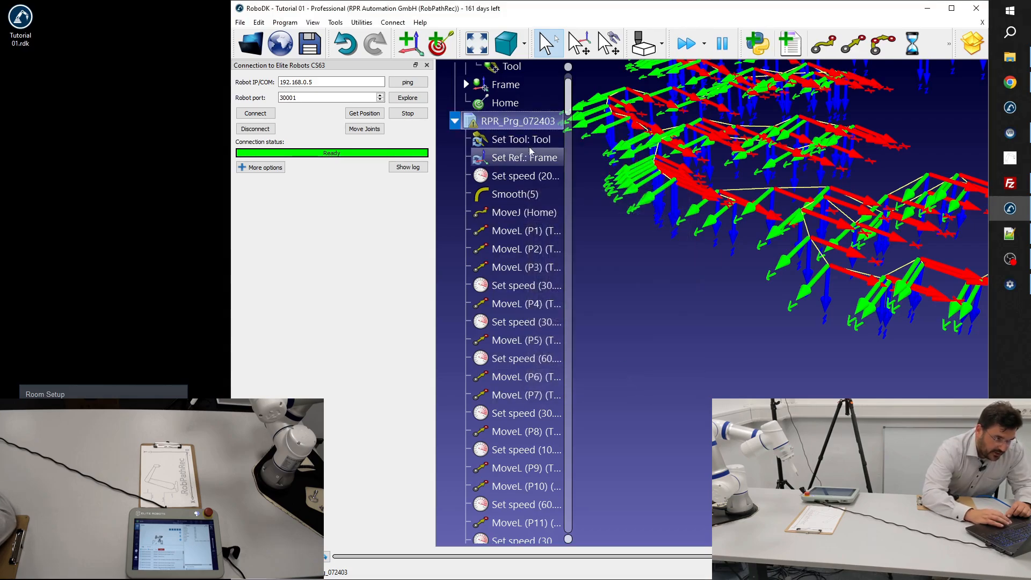
right_click(507, 122)
click(559, 267)
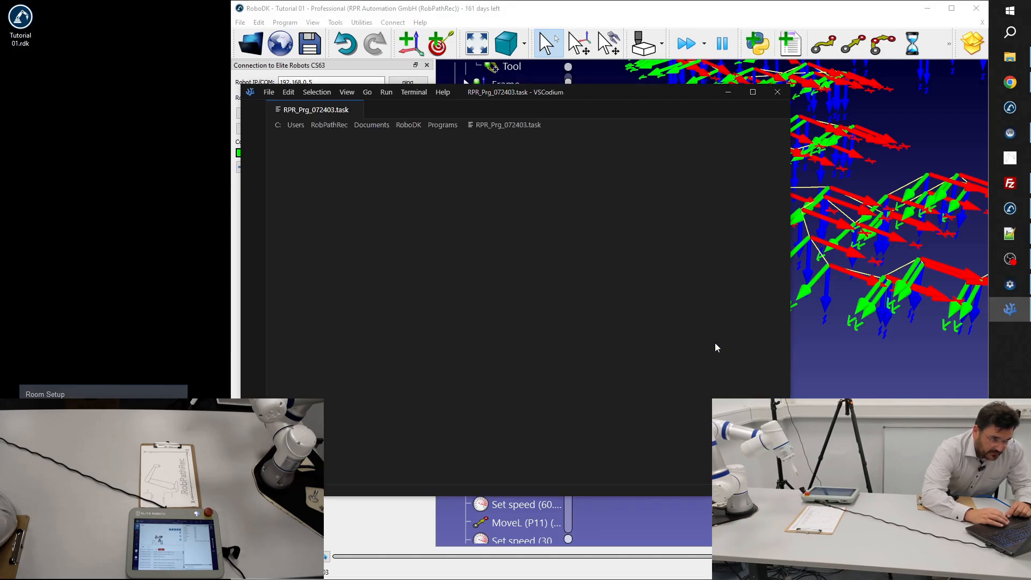
click(777, 93)
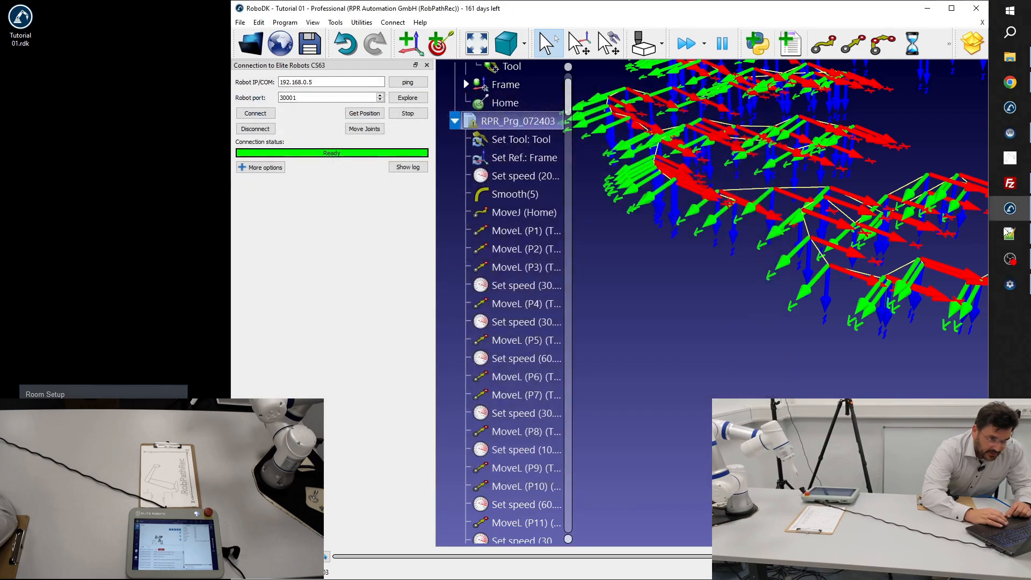
- Switch to FileZilla, refresh the file lists, and upload RPR_Prg_072403.task to the robot's /home/elite/user/program folder
click(1009, 183)
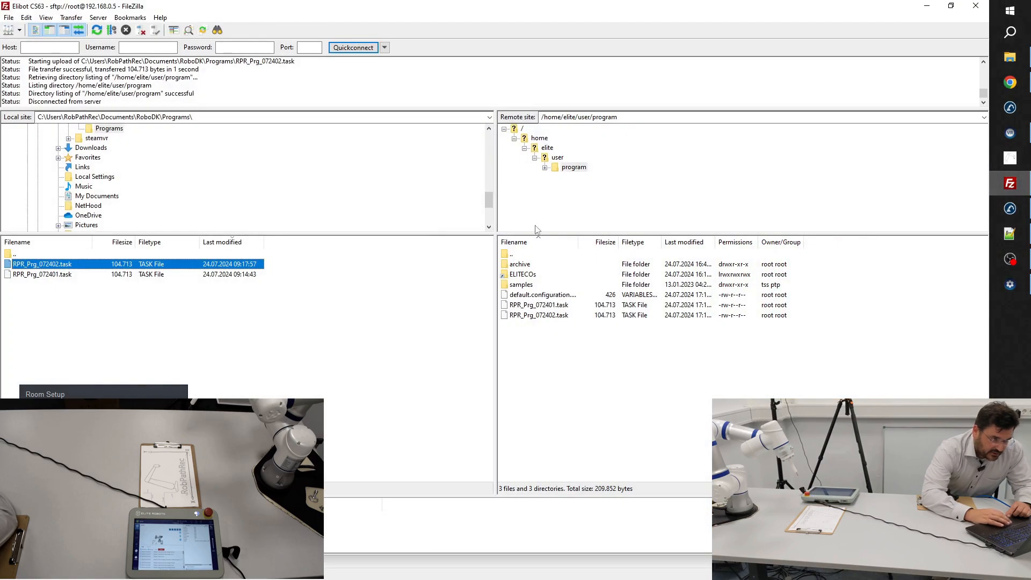
click(100, 30)
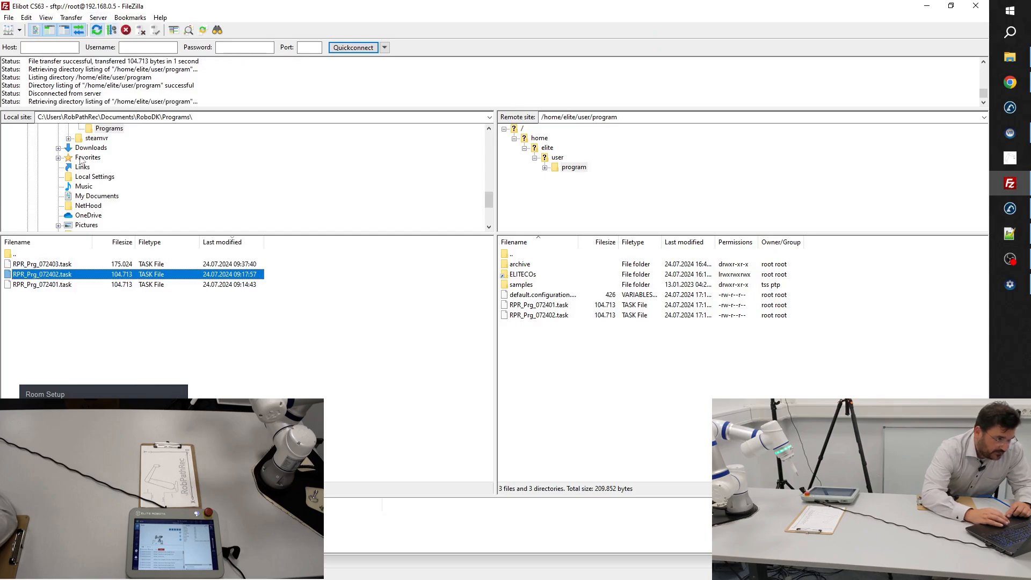
click(49, 266)
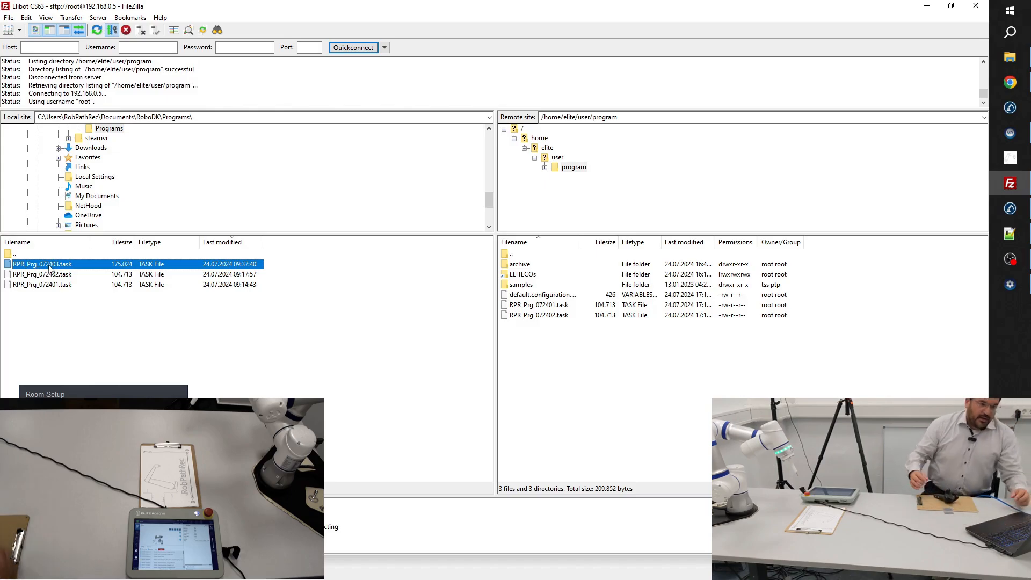
double_click(50, 267)
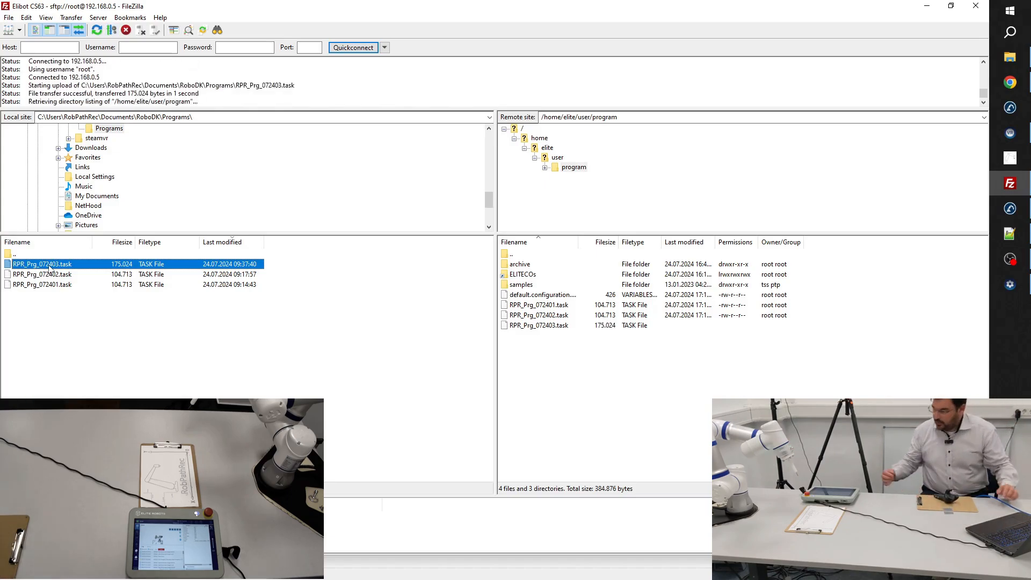